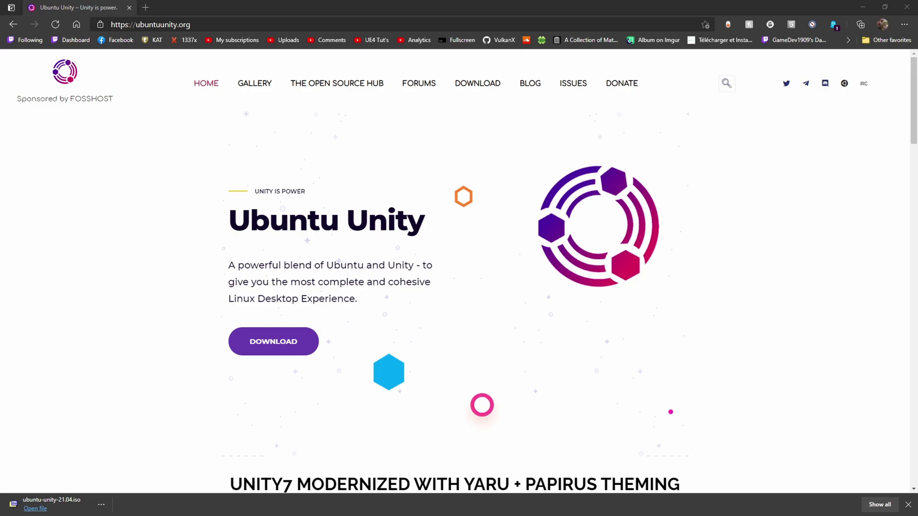
- Look through the Ubuntu Unity home page, including the laptop preview of the modernized Unity7 desktop
scroll(458, 271, down, 3)
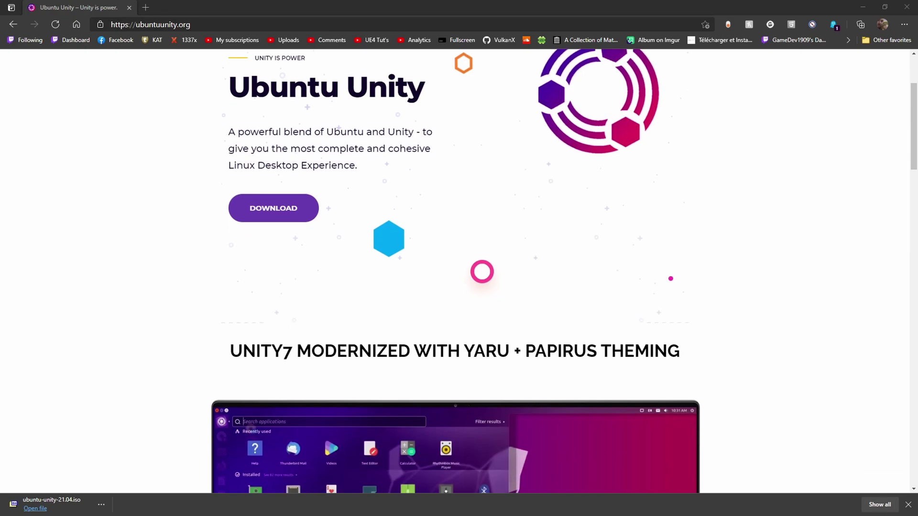
scroll(459, 271, down, 7)
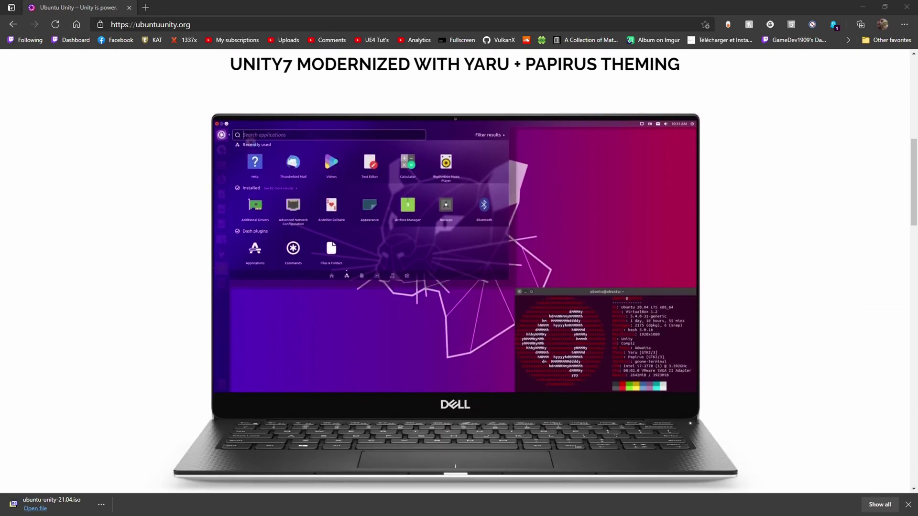
scroll(459, 271, up, 2)
scroll(459, 271, down, 3)
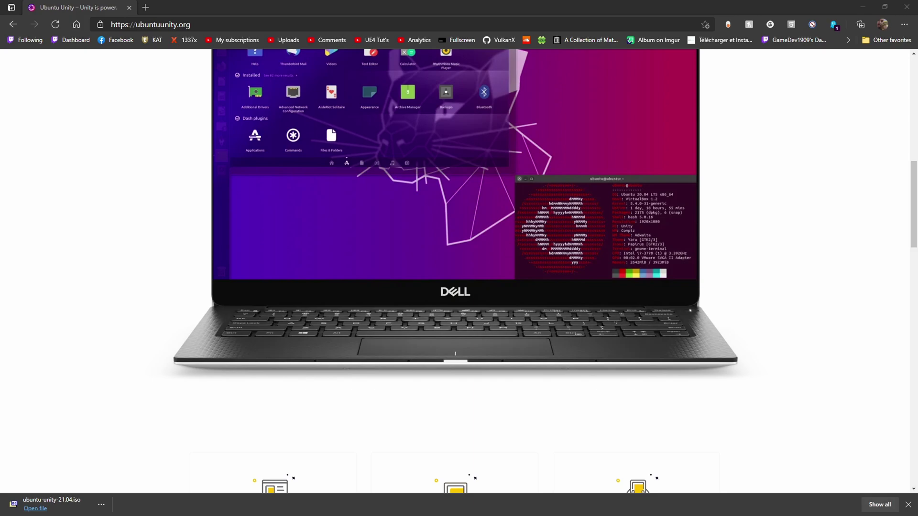
scroll(459, 271, up, 3)
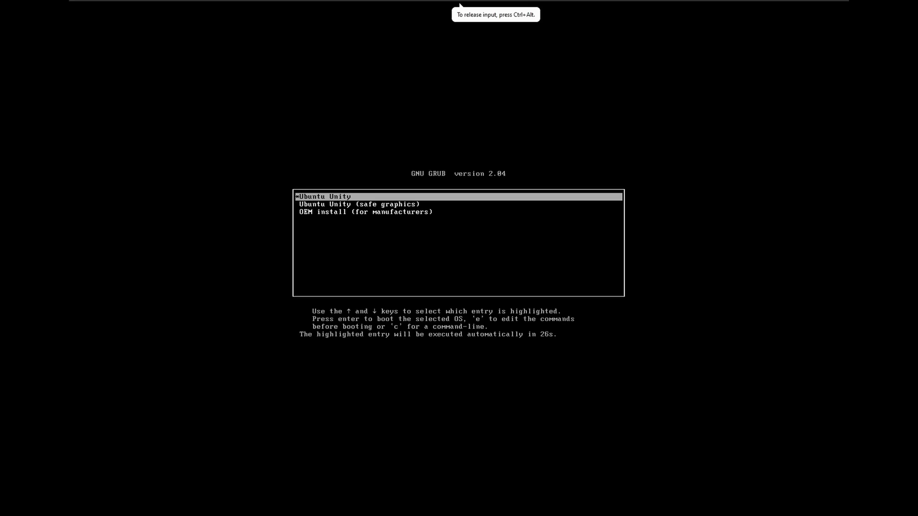
- Boot the Ubuntu Unity entry from the GRUB menu and continue past the prompt to remove the installation medium
key(Return)
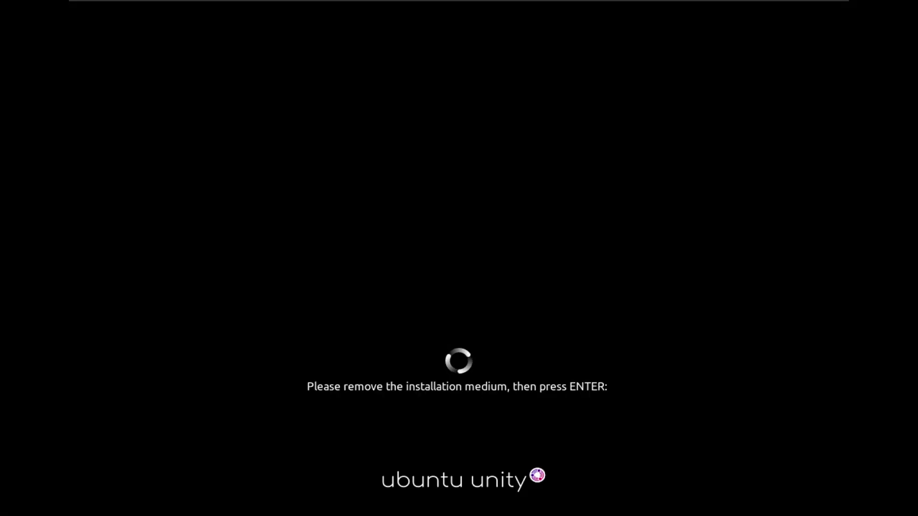
key(Return)
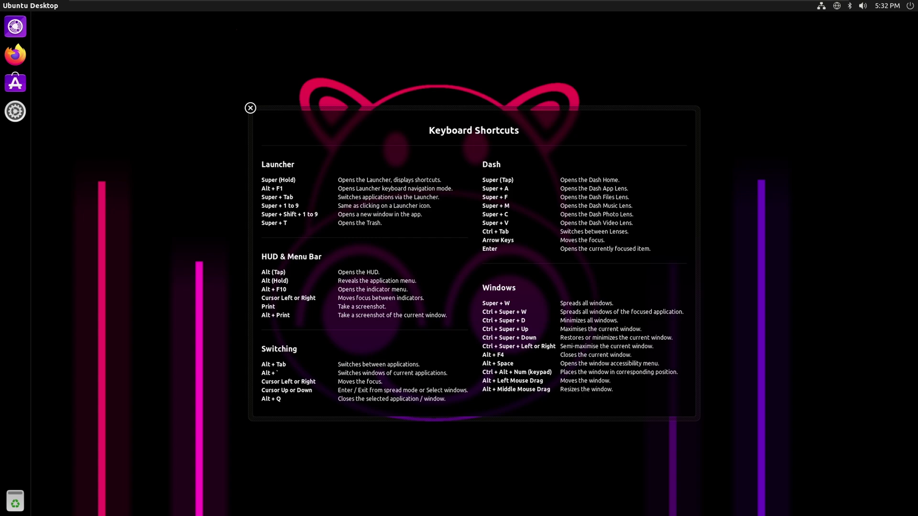
- Dismiss the Keyboard Shortcuts overlay on the desktop
key(super)
key(super)
key(super)
key(super)
key(super)
key(super)
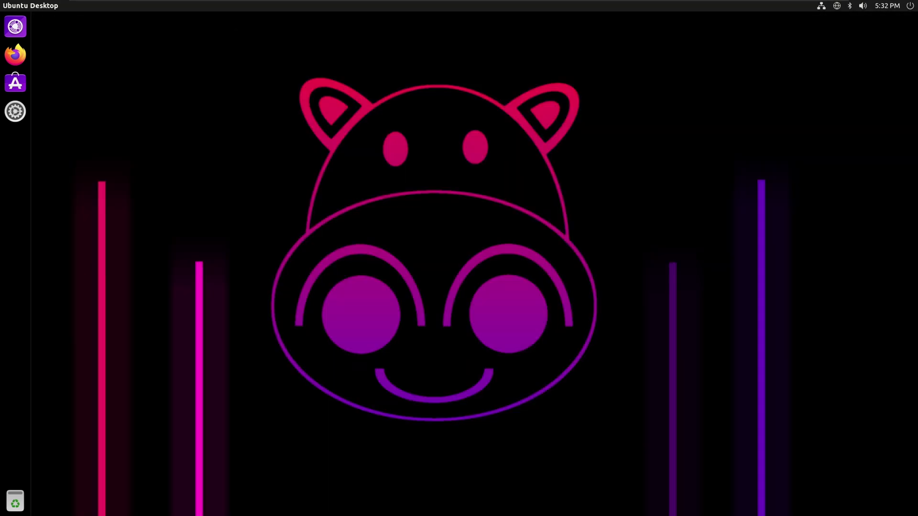
- Open the desktop background settings and move the Appearance window slightly lower on the desktop
right_click(333, 193)
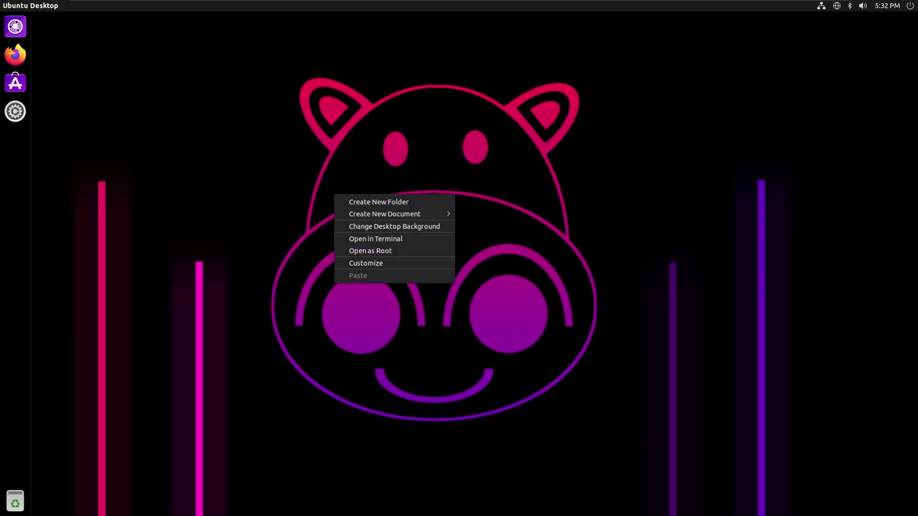
click(395, 226)
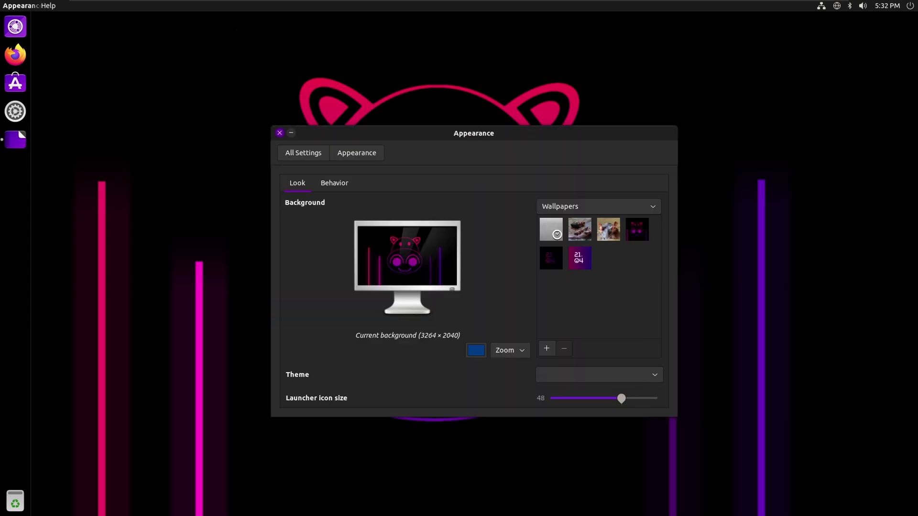
drag(473, 133, 493, 162)
- Try the Hirsute Hippo (purple) and 21.04 (light) wallpapers, moving the Appearance window aside to view the background
click(538, 260)
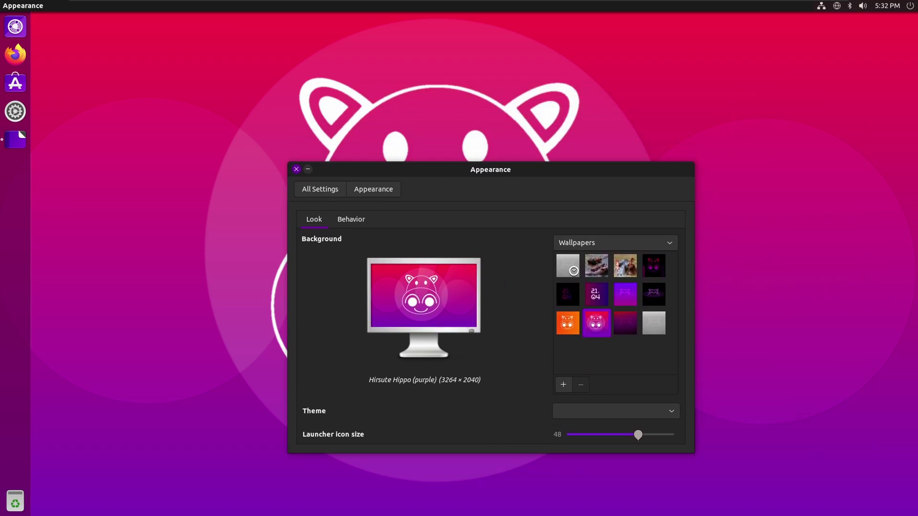
click(596, 294)
drag(490, 169, 385, 110)
drag(277, 109, 212, 43)
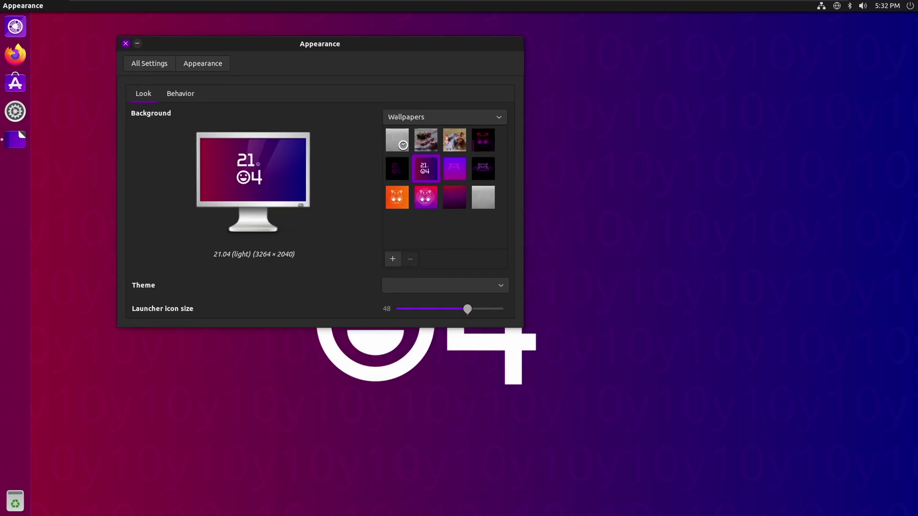
- Set the wallpaper to Hippopotamus Swimming Photo, decline the system problem report and close the Appearance window
click(454, 197)
drag(319, 44, 443, 147)
click(533, 230)
click(576, 269)
click(486, 299)
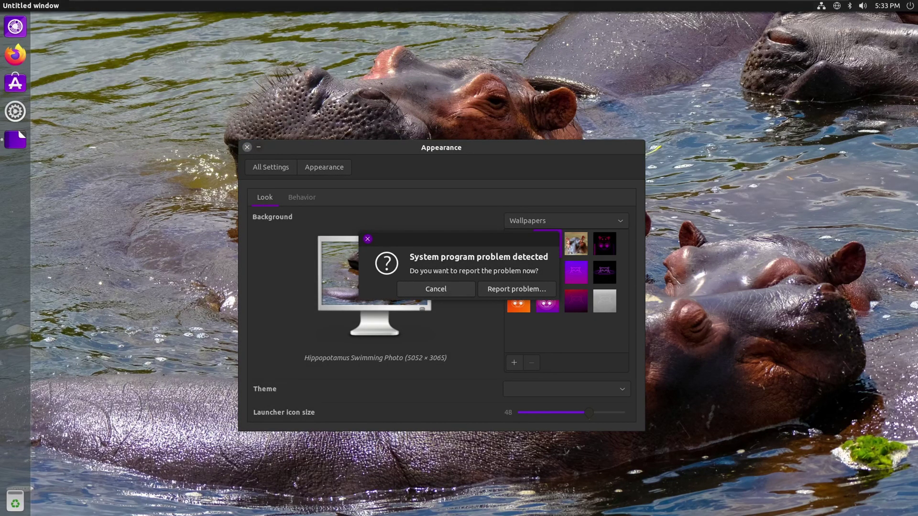
click(435, 289)
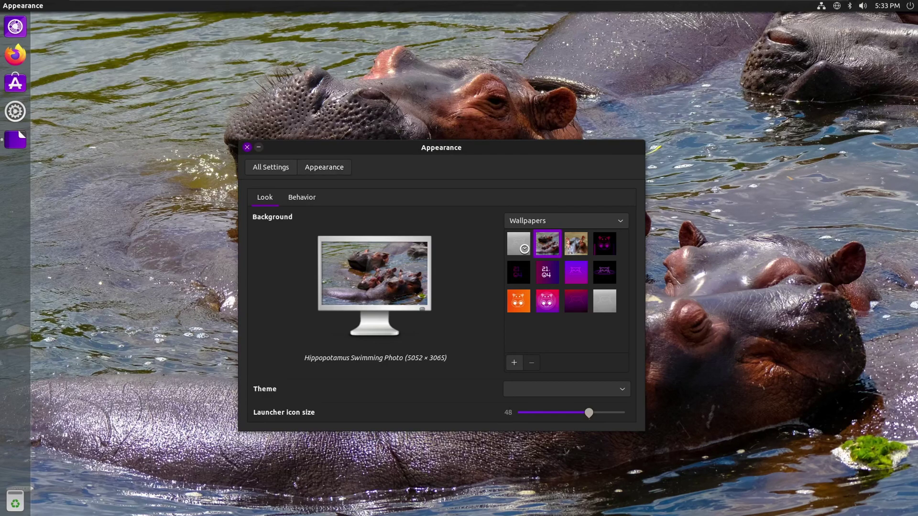
click(246, 147)
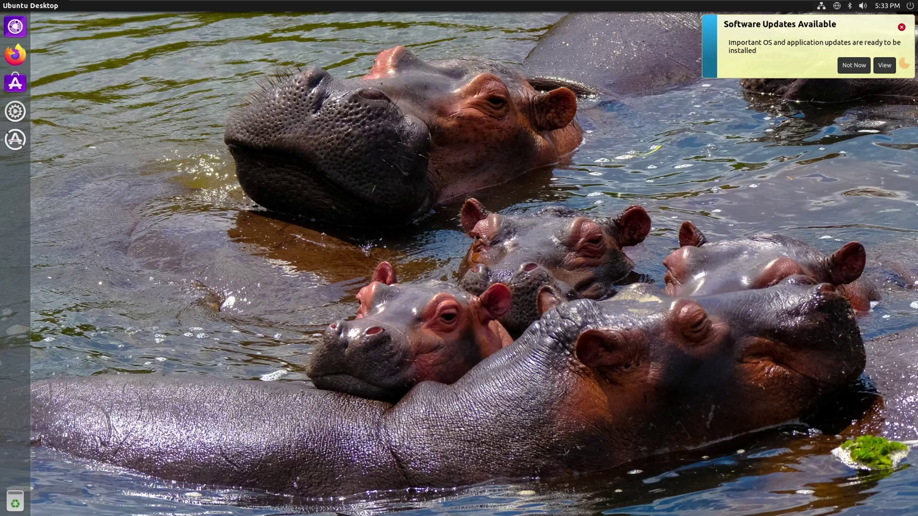
- View the available software updates, inspect the package list of the OS Updates entry, and close the Software window
click(887, 65)
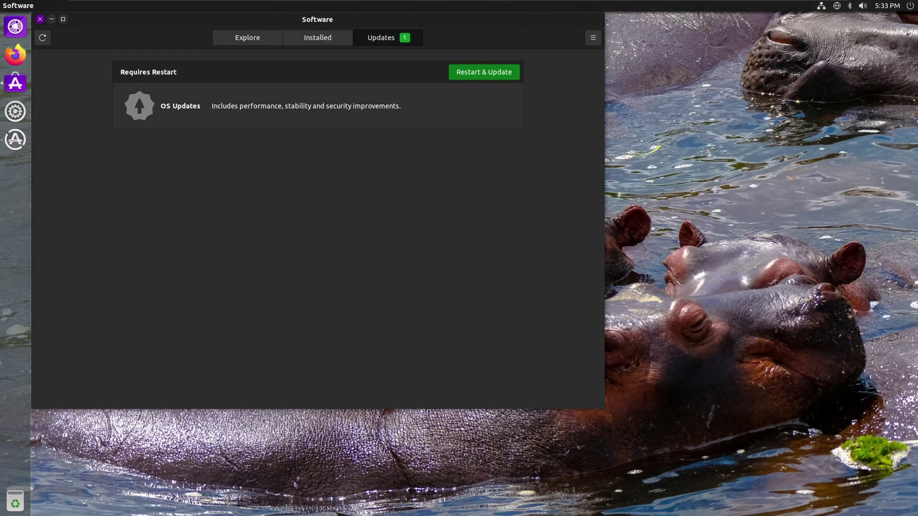
click(317, 106)
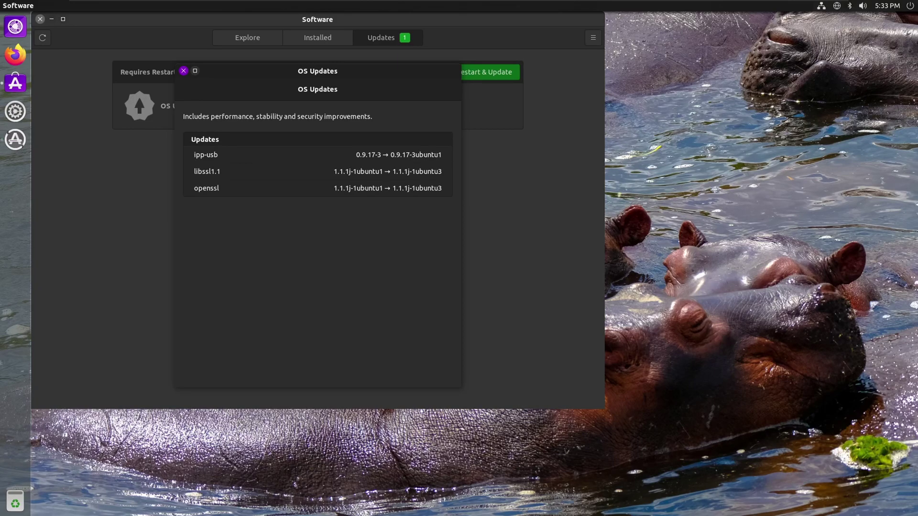
click(184, 71)
key(alt+F4)
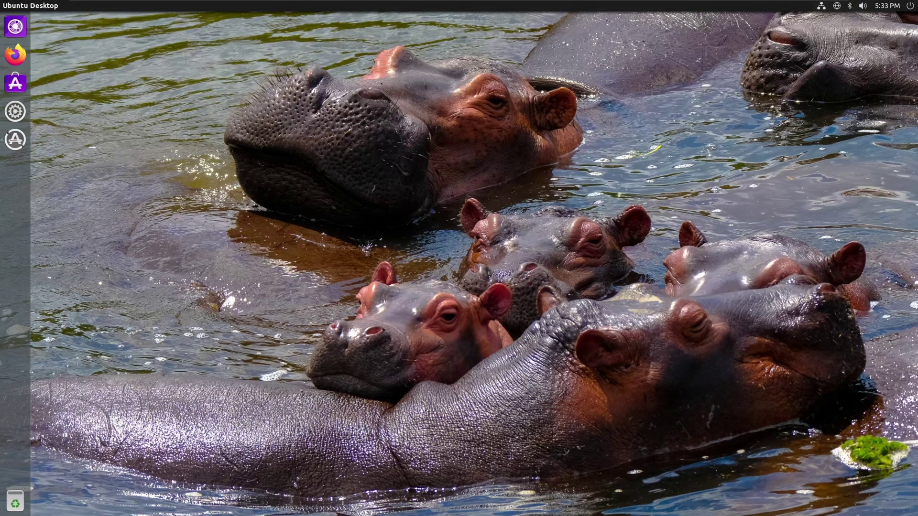
- Browse the Dash through its home, applications, files, videos, music and photos lenses, and close it
key(super)
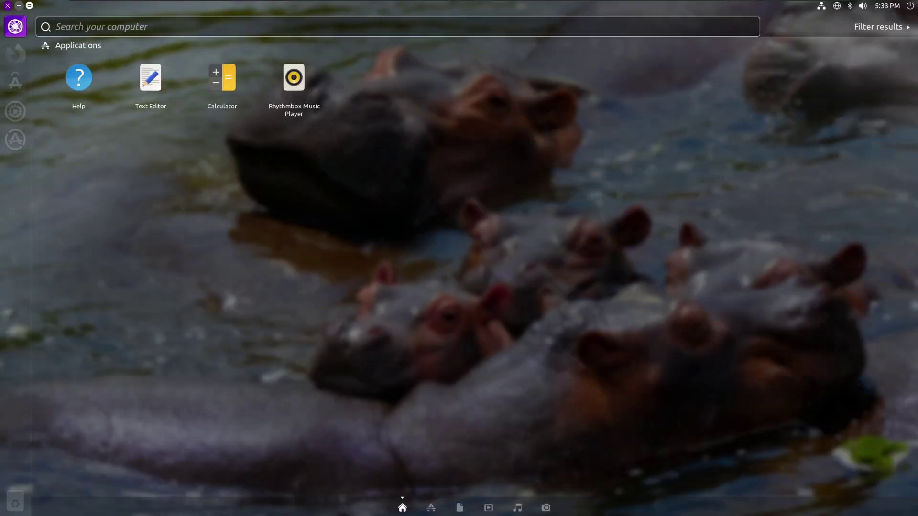
key(super)
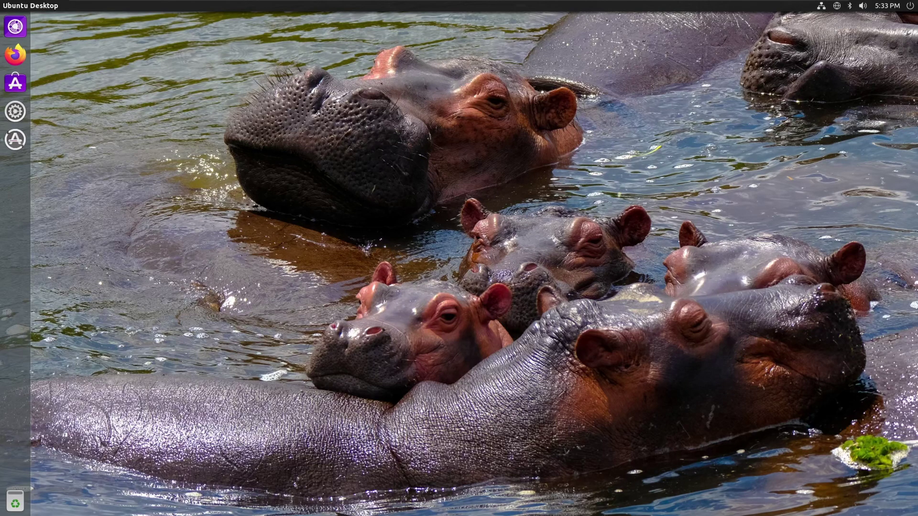
key(super)
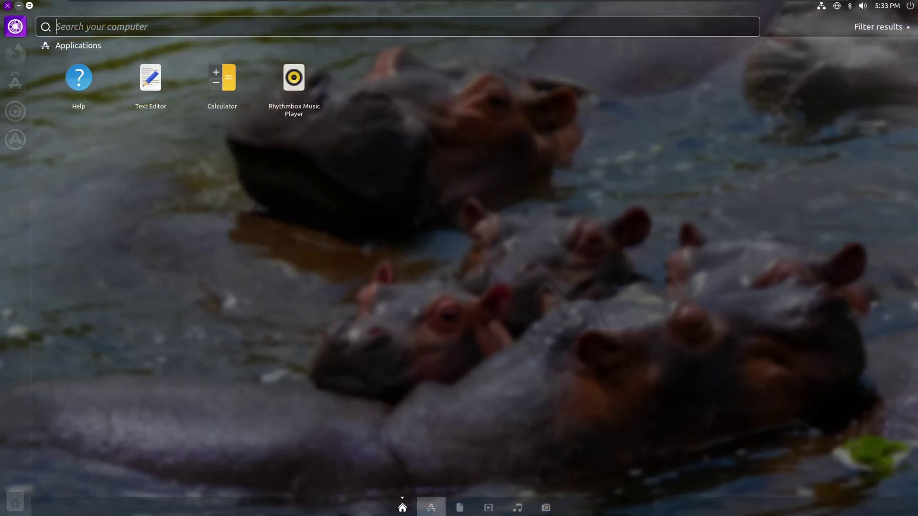
click(431, 507)
click(459, 508)
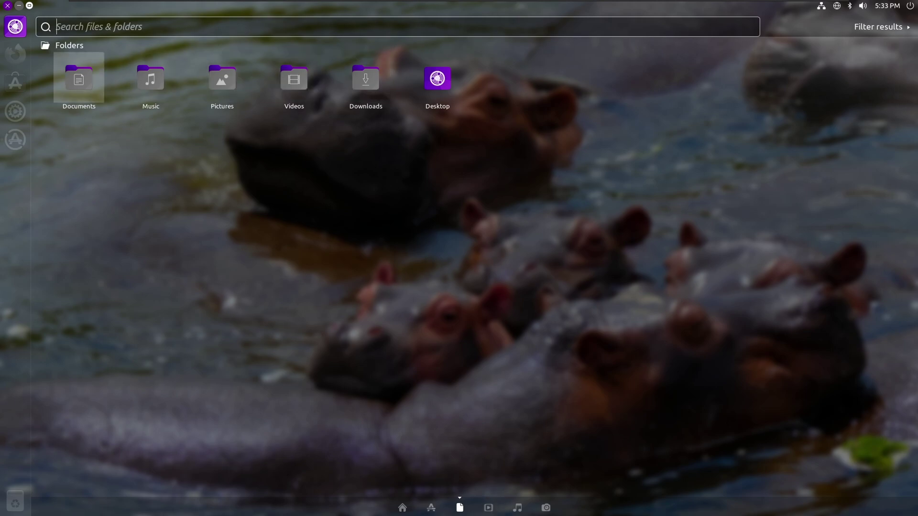
click(488, 508)
click(517, 508)
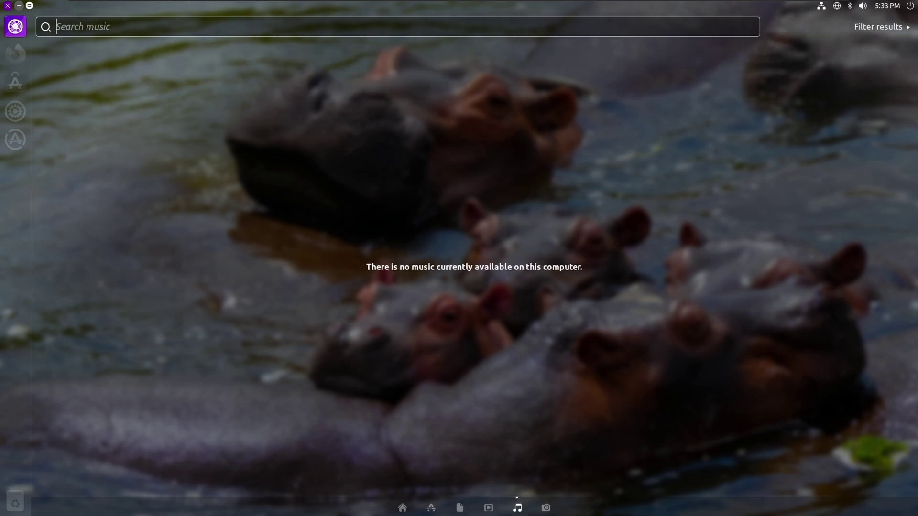
click(545, 508)
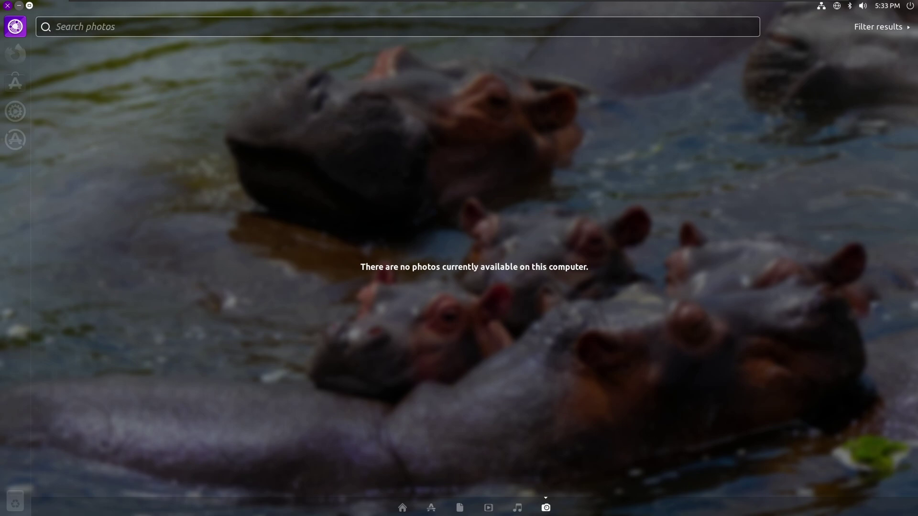
key(Escape)
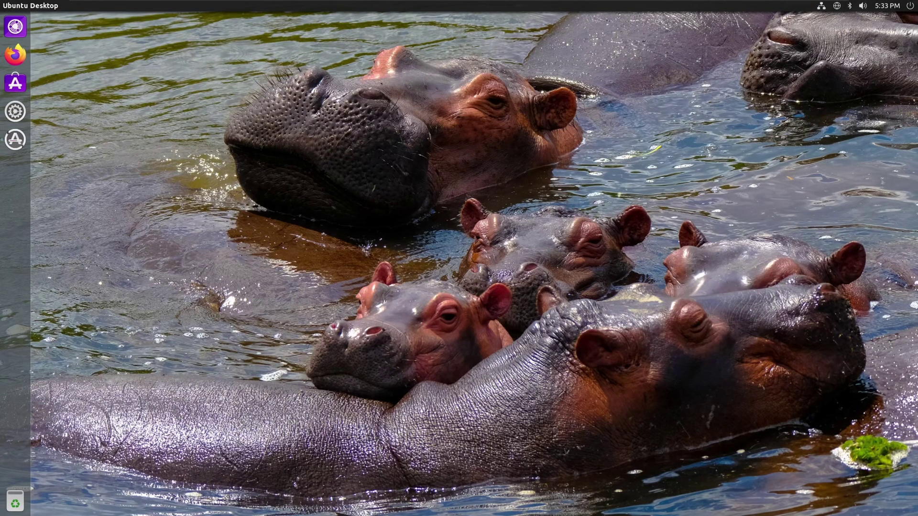
- Review the Look and Behavior options of the Appearance settings and return to the overview of all settings
drag(473, 128, 406, 45)
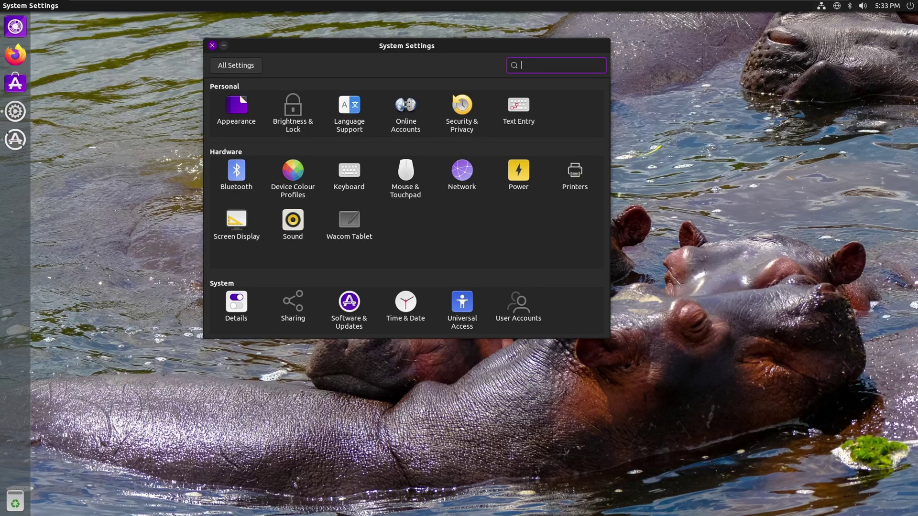
click(240, 96)
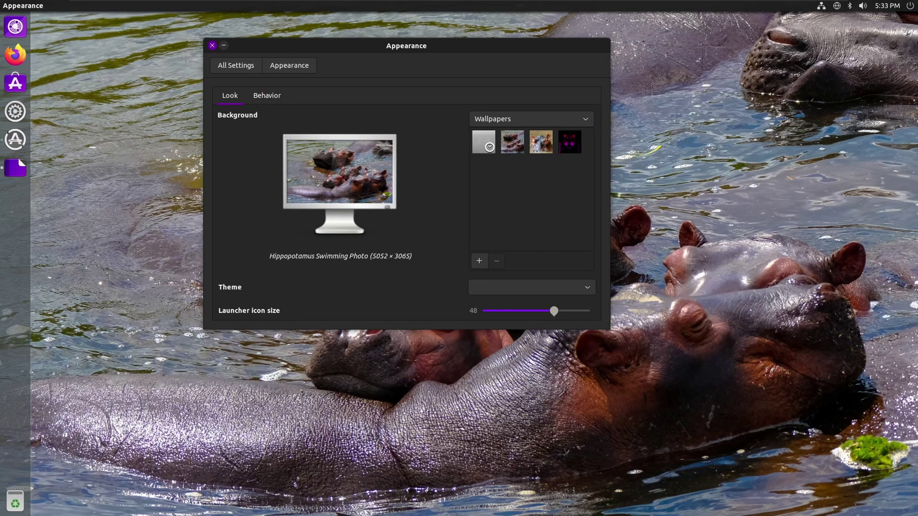
click(267, 95)
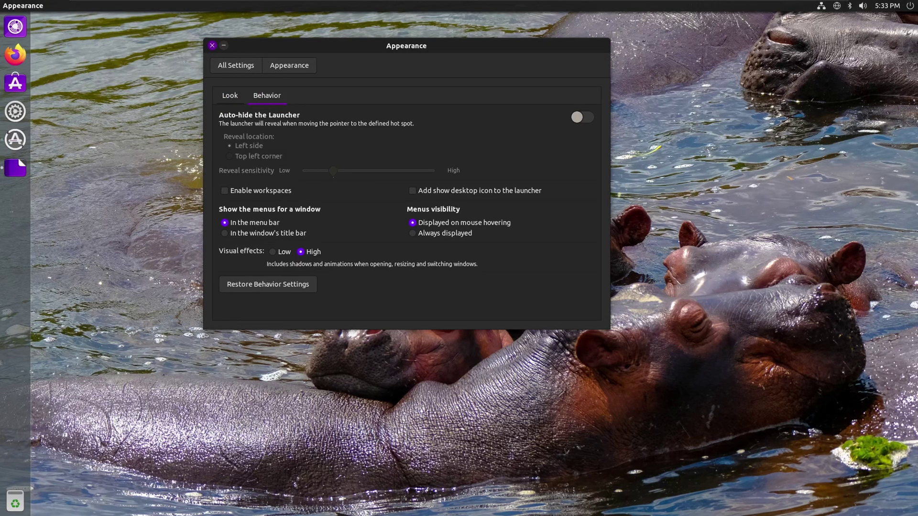
click(230, 95)
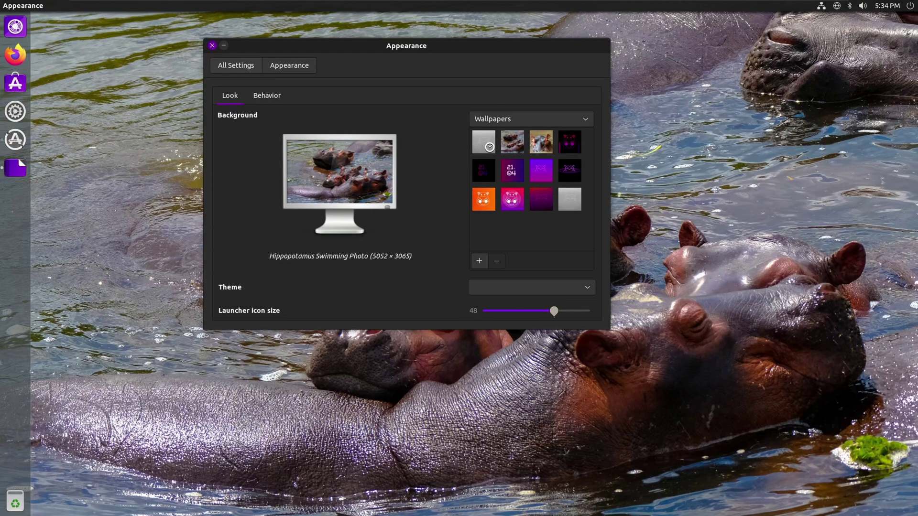
click(266, 96)
click(236, 65)
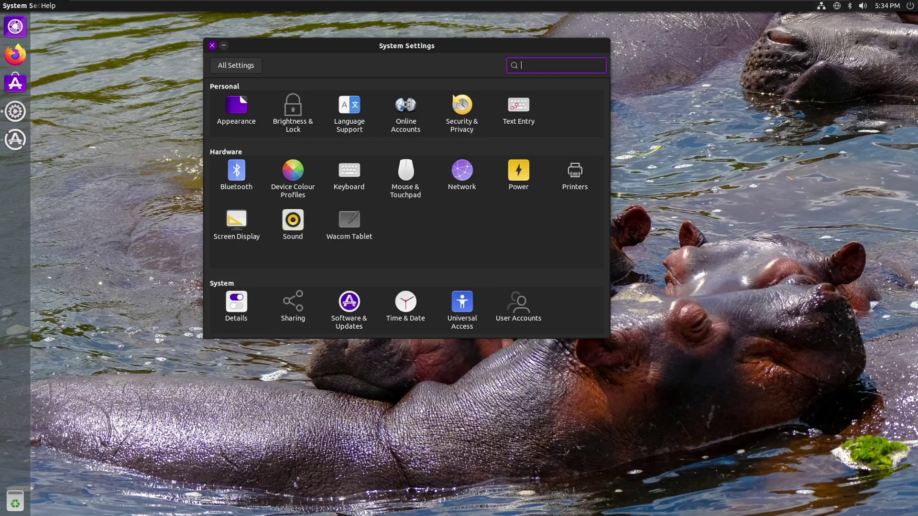
- Search the Dash for "tweak", launch Unity Tweak Tool and move its window over System Settings
key(super)
text(tweak)
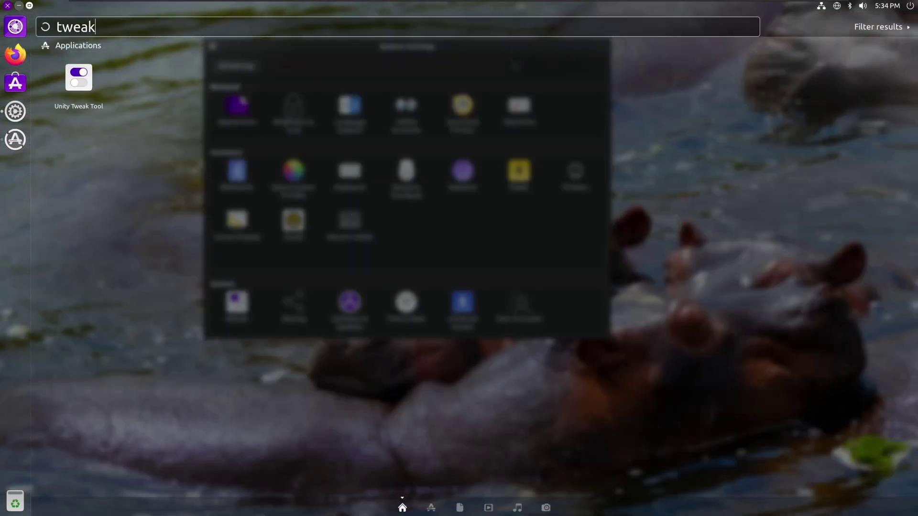
key(Return)
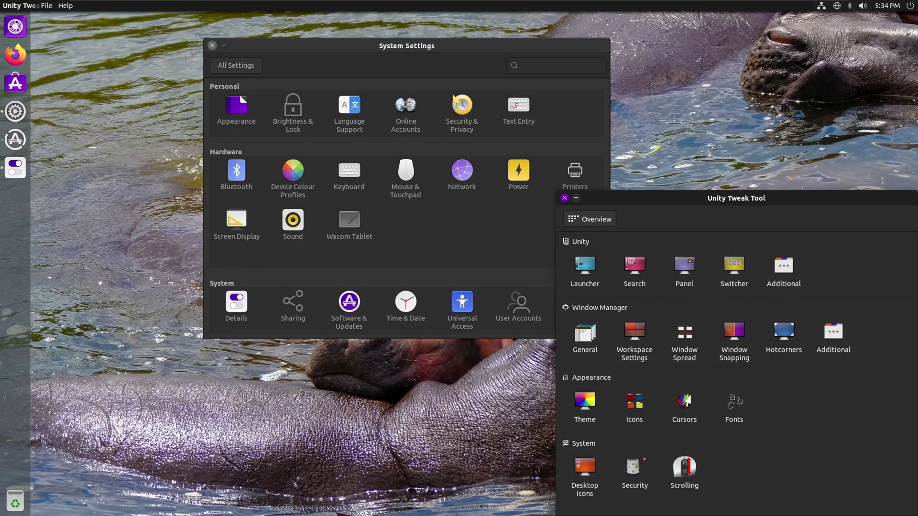
drag(736, 198, 344, 54)
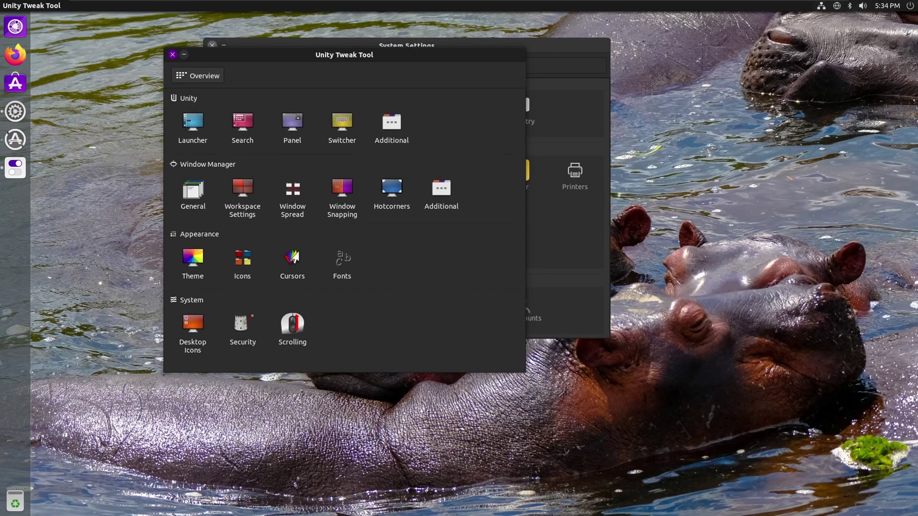
- Set the icon theme to Numix-circle in Unity Tweak Tool
click(242, 258)
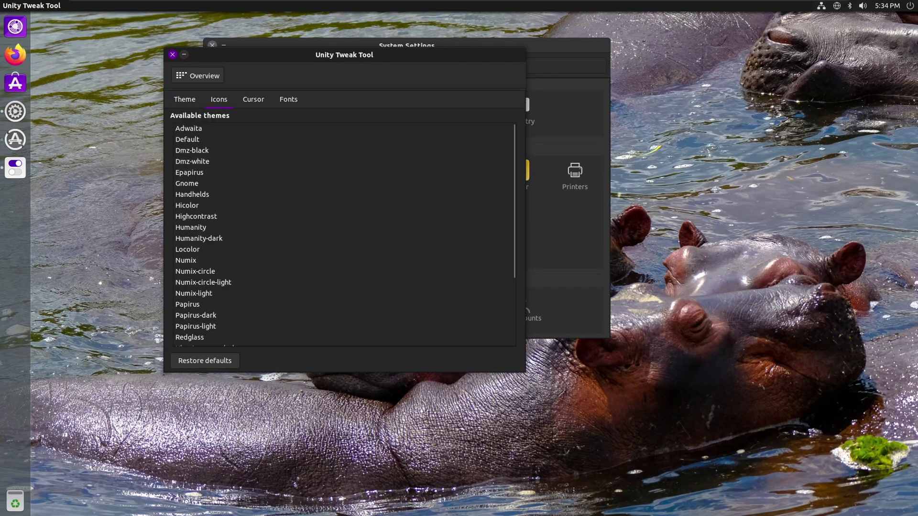
scroll(201, 249, down, 1)
click(201, 242)
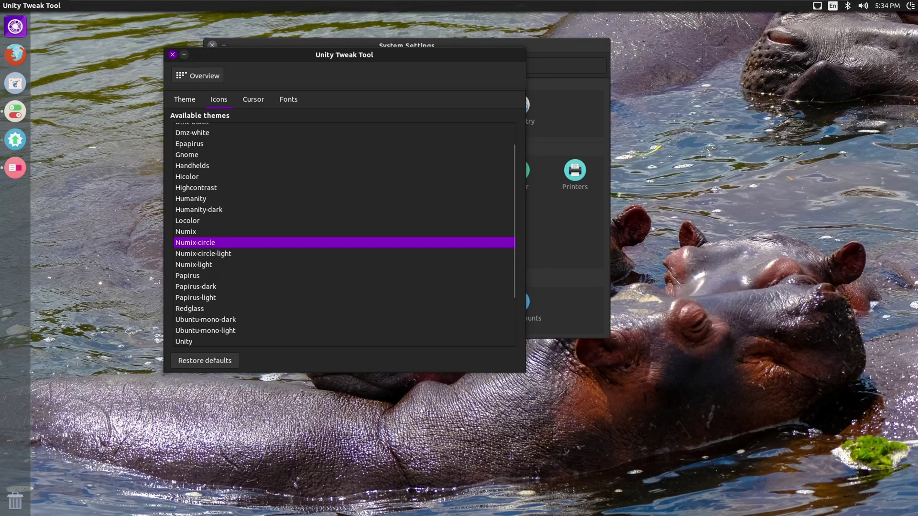
- Apply the Yaru-unity-dark window decoration, try the Arc-darker theme, and set both the GTK and window decoration themes to Arc-dark
click(185, 99)
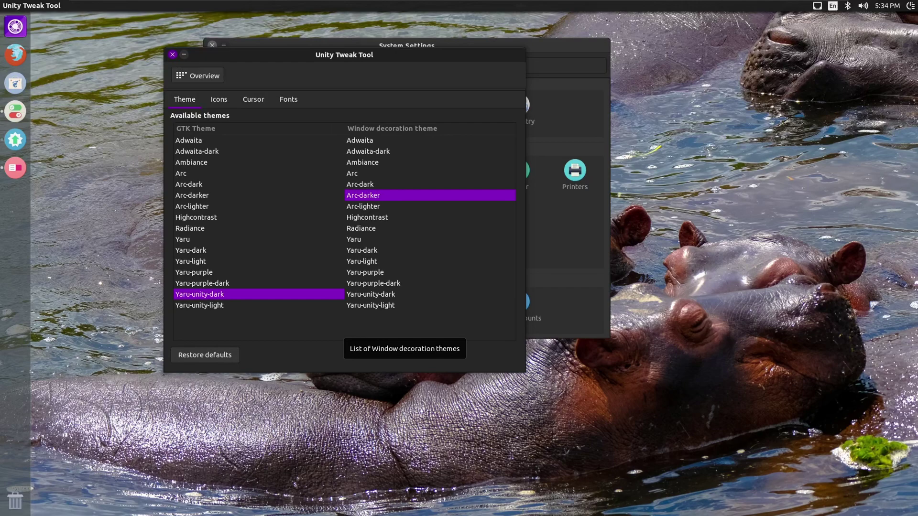
click(392, 294)
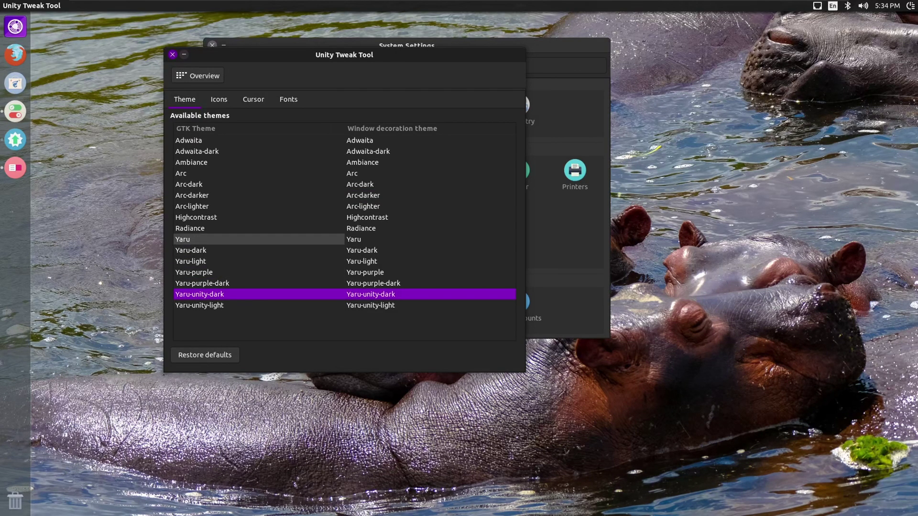
click(215, 194)
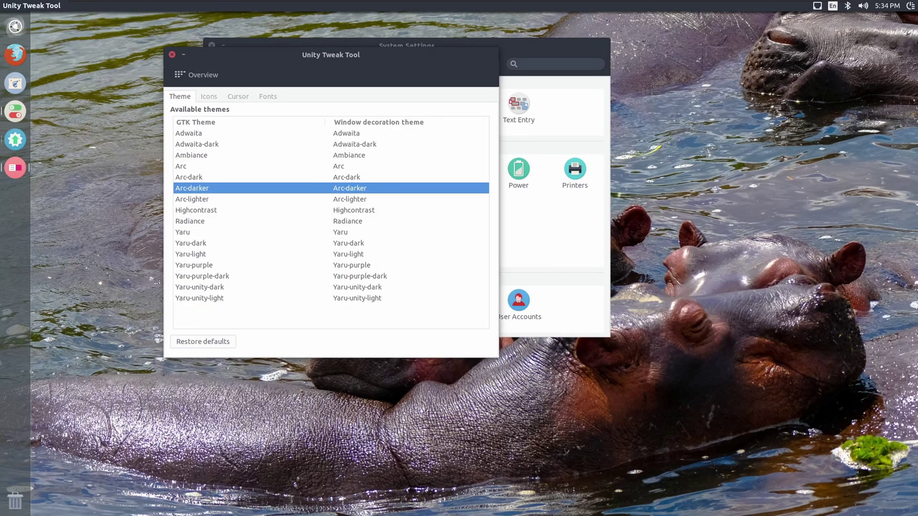
click(215, 177)
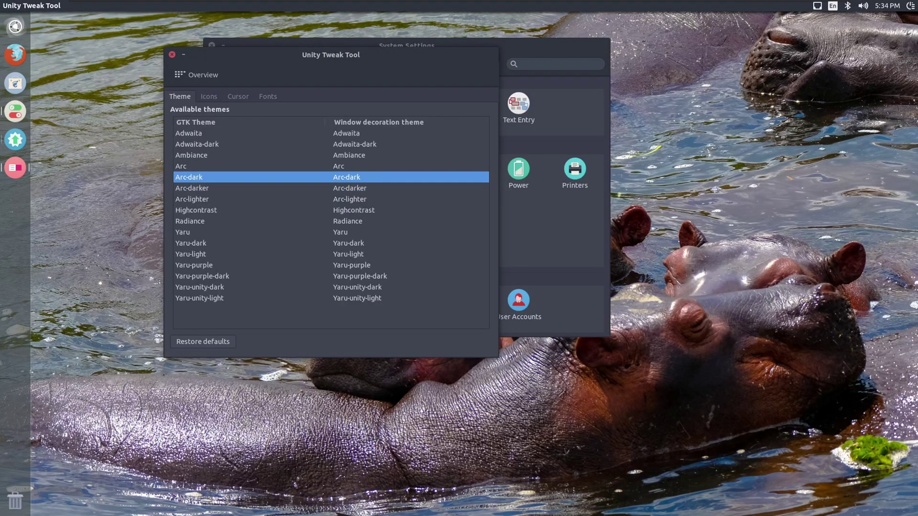
- Move the Unity Tweak Tool and System Settings windows apart so they sit side by side without overlapping
drag(331, 55, 574, 94)
drag(406, 46, 267, 39)
click(573, 93)
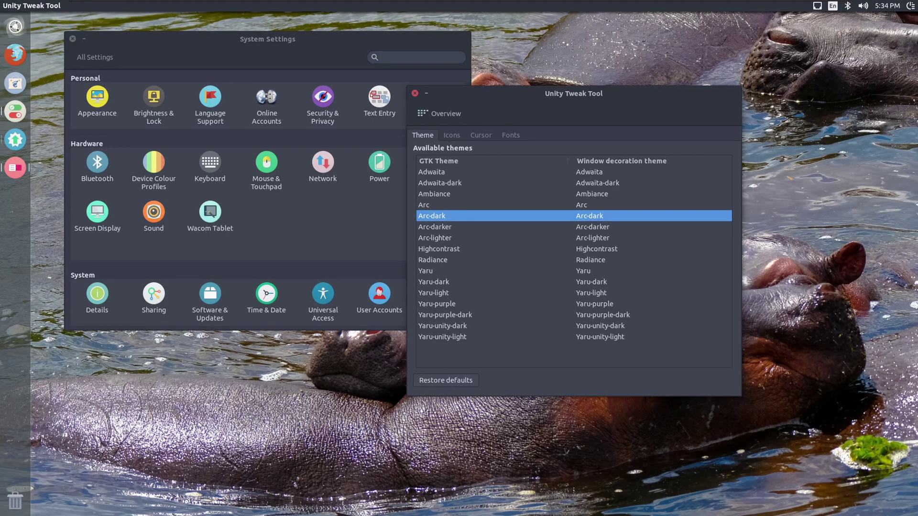
drag(526, 93, 614, 48)
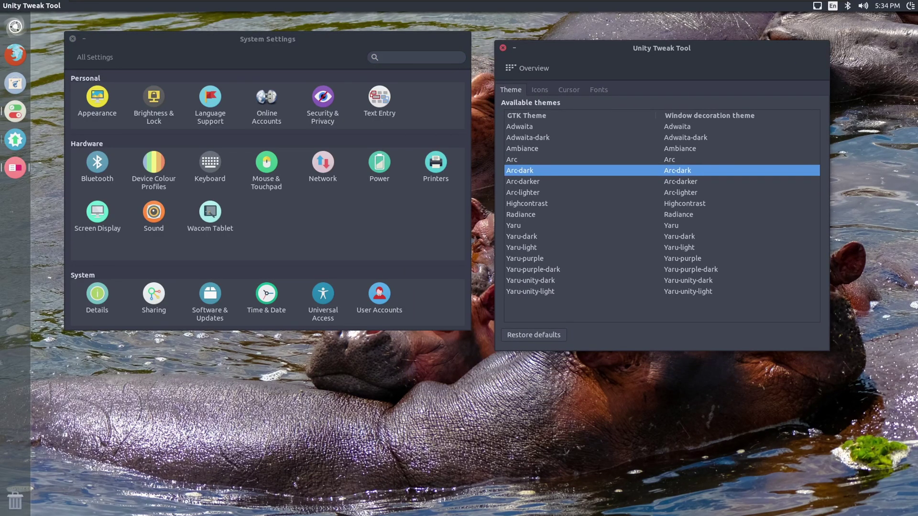
- Preview the Adwaita-dark and Ambiance themes on the open windows and switch back to Arc-dark
click(528, 137)
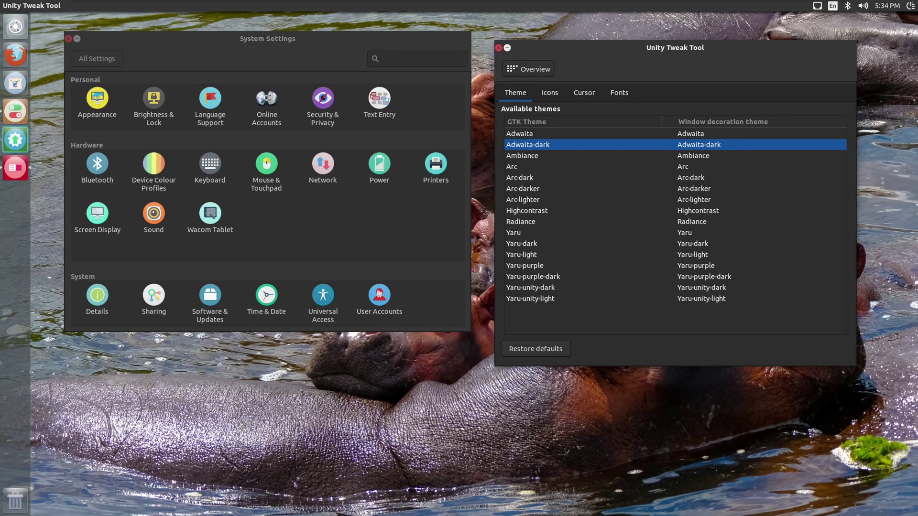
click(693, 156)
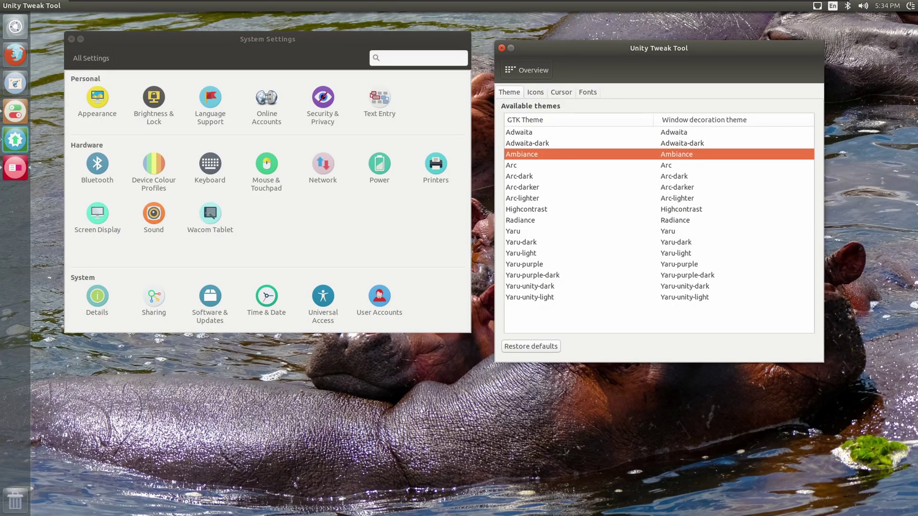
click(688, 176)
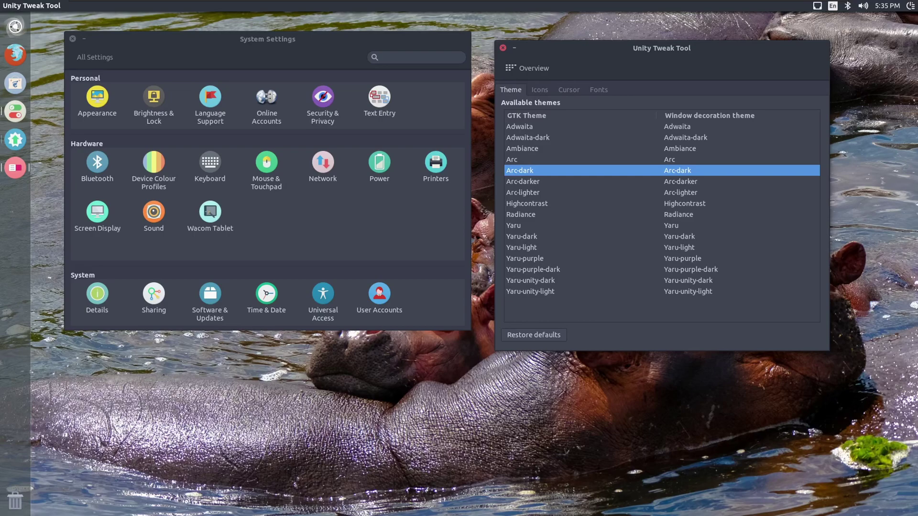
- View the Bluetooth settings in System Settings and return to the overview of all settings
key(alt+Tab)
click(97, 167)
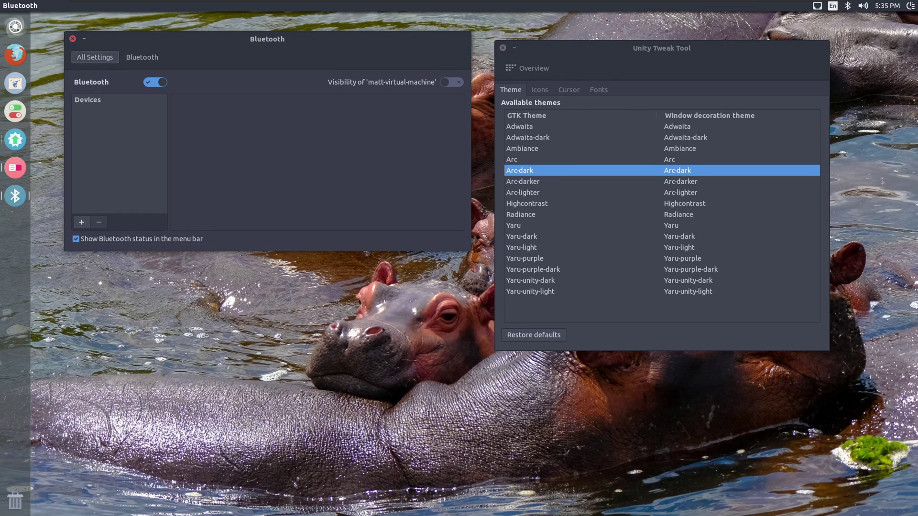
click(94, 57)
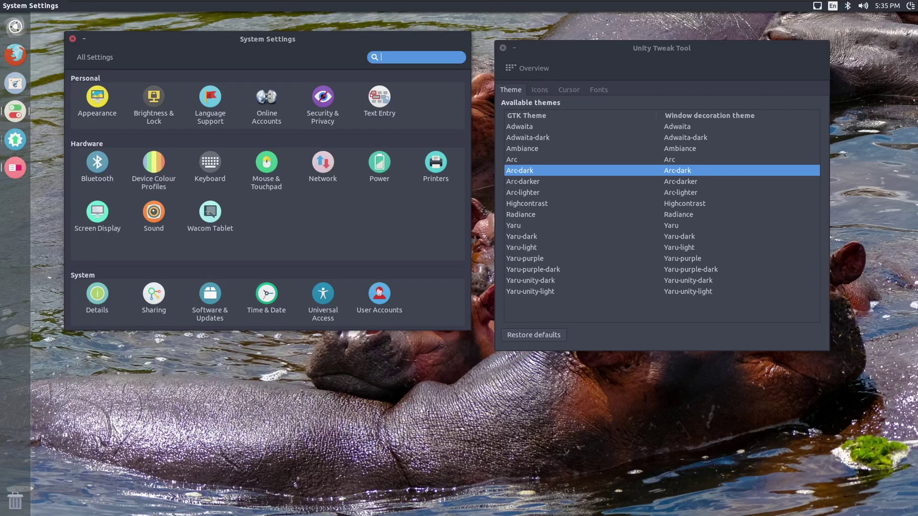
- Spread the System Settings and Unity Tweak Tool windows further apart and close System Settings
drag(267, 38, 263, 171)
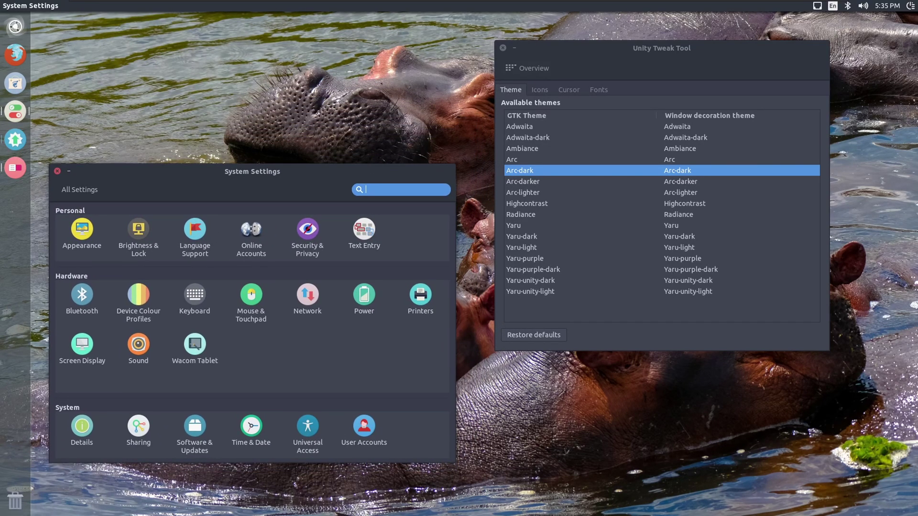
drag(661, 48, 742, 25)
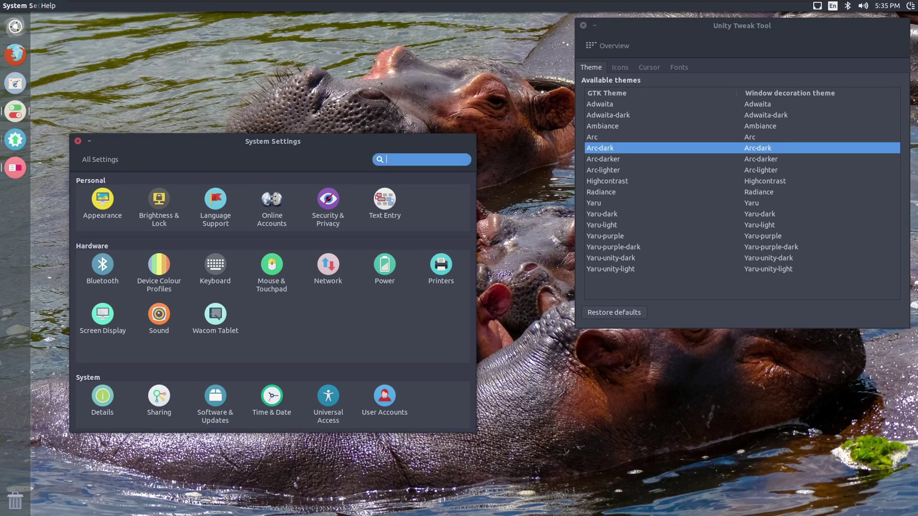
click(78, 140)
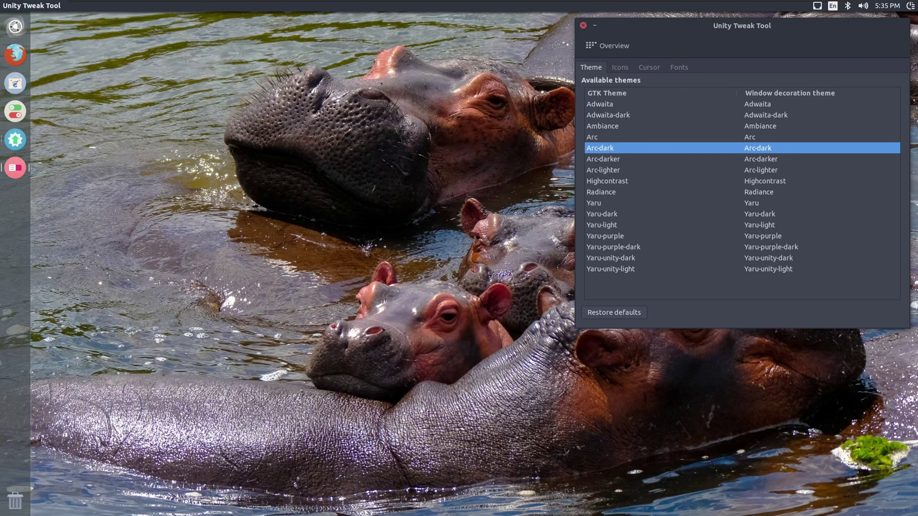
- Check which commands Unity Tweak Tool offers under File and Help in the global menu
click(46, 5)
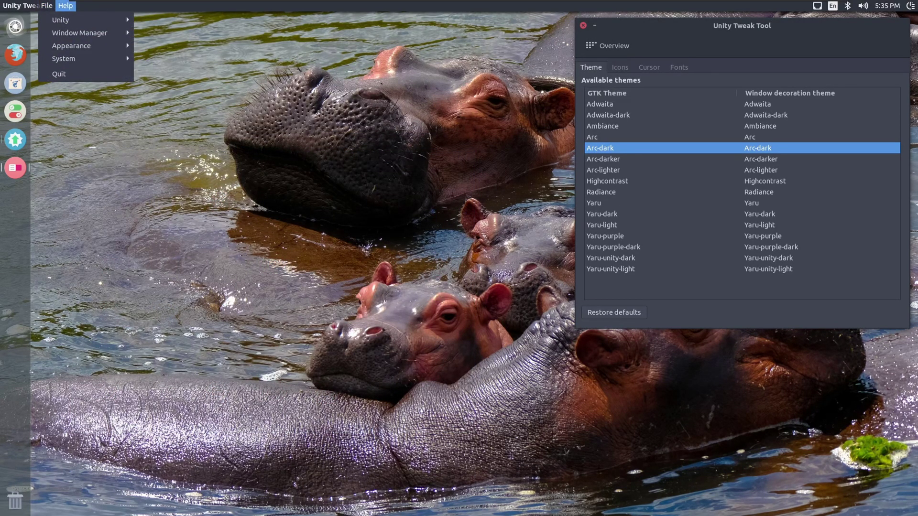
mouse_move(65, 5)
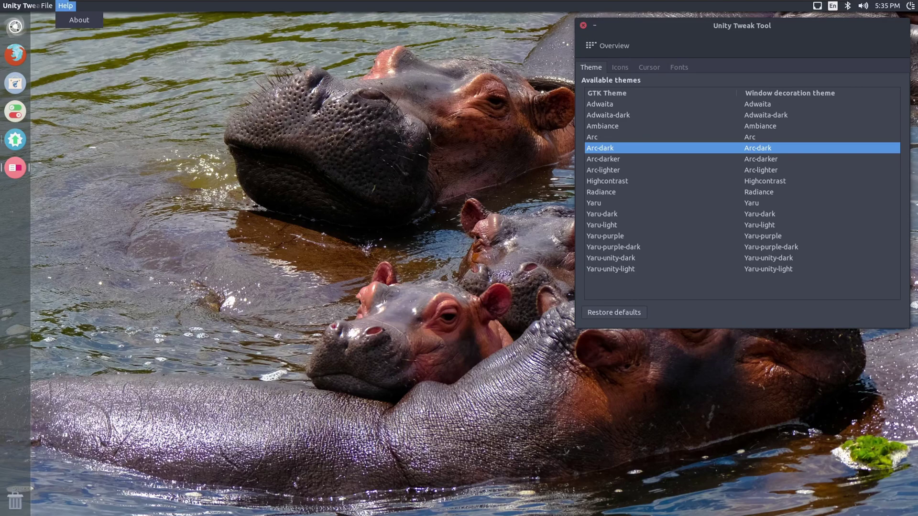
key(Escape)
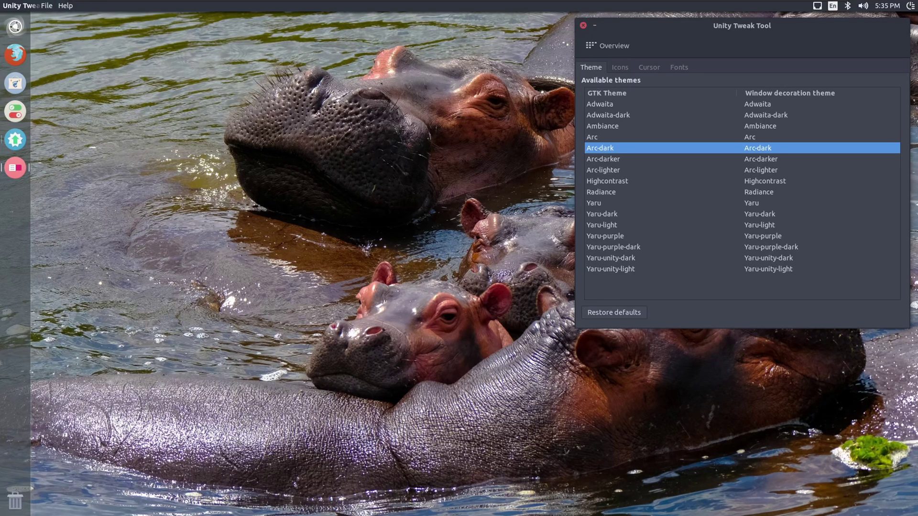
- Search the Dash's applications lens for "file", launch the Files file manager and move its Home window beside Unity Tweak Tool
key(super)
click(430, 507)
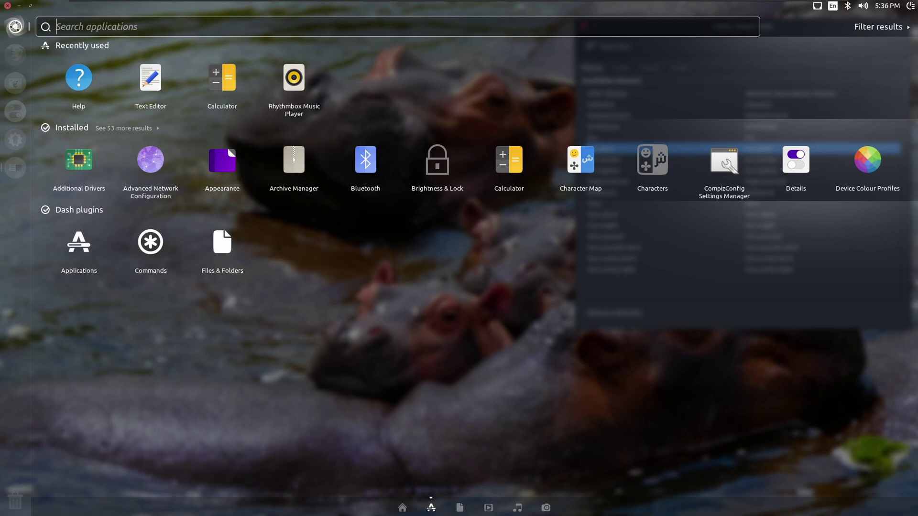
text(file)
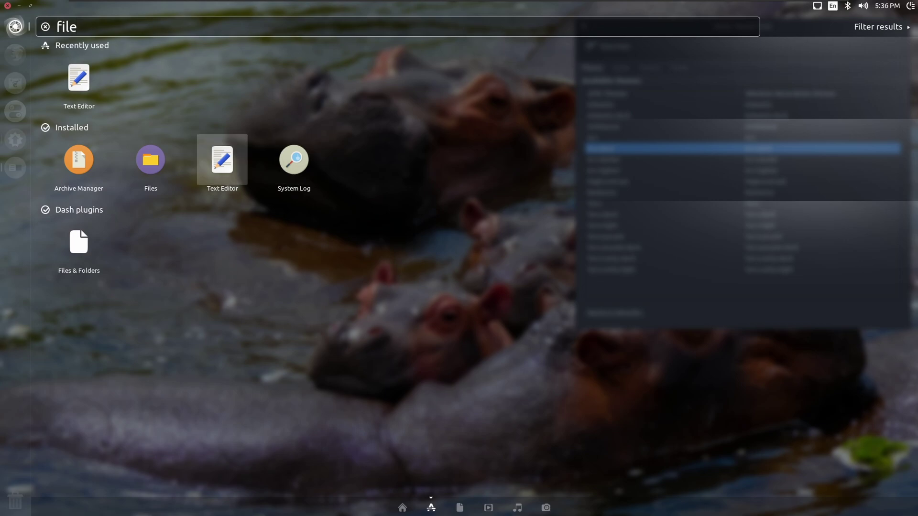
click(151, 159)
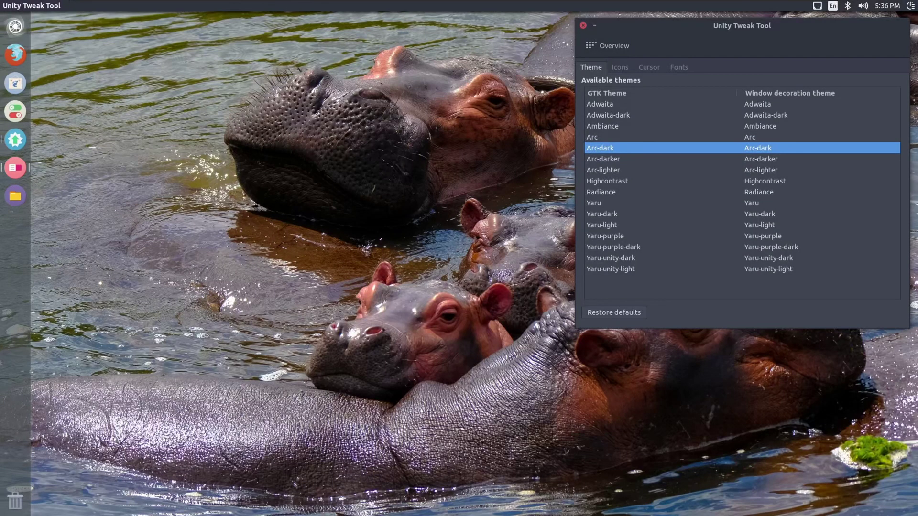
drag(229, 27, 340, 130)
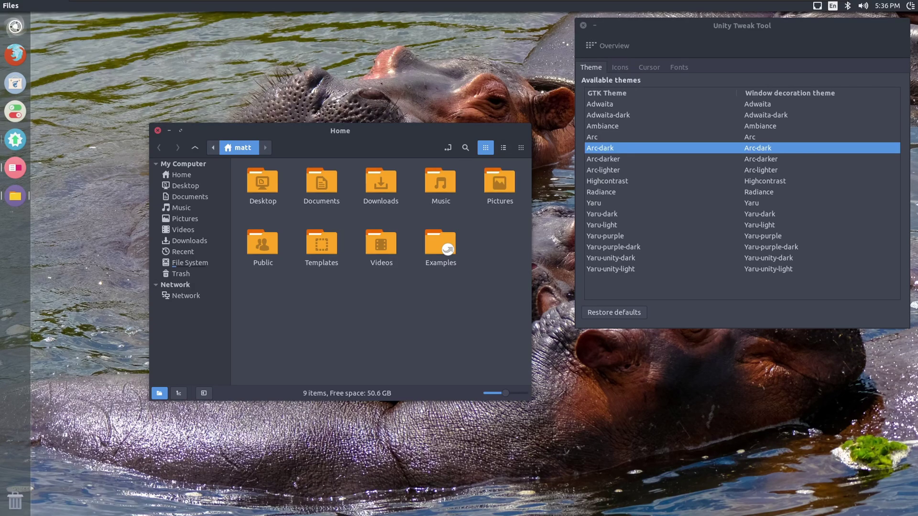
- Close the Files window, then move and close the Unity Tweak Tool window to clear the desktop
click(157, 130)
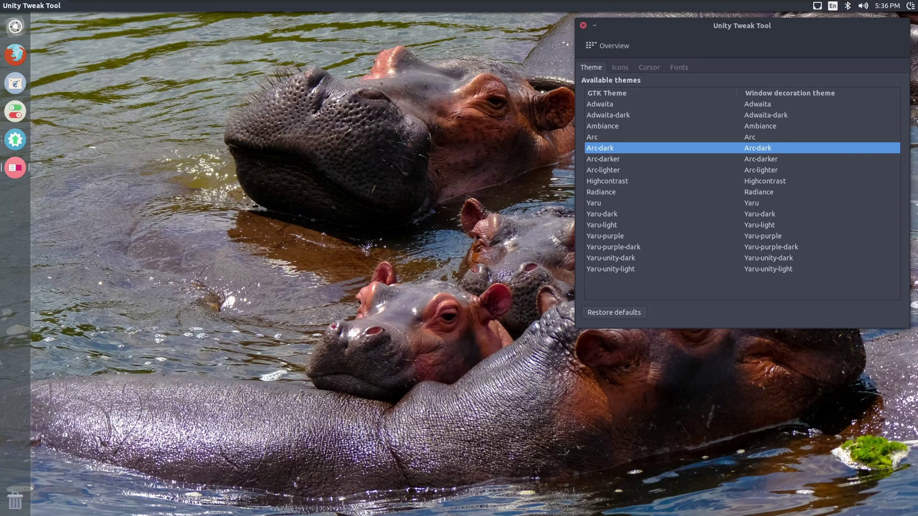
drag(631, 26, 218, 131)
click(169, 131)
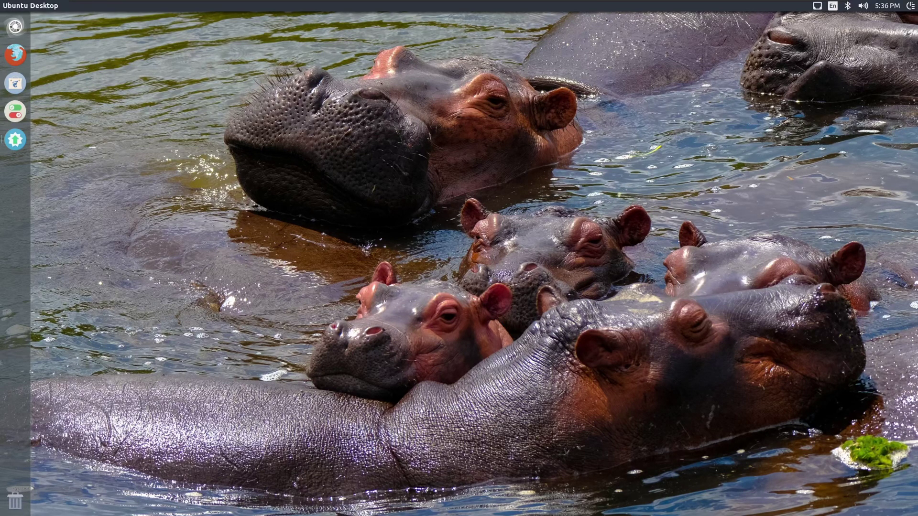
- Look over the network indicator, raise the microphone level in the sound indicator to about match the output volume, and choose Sound Settings
mouse_move(458, 0)
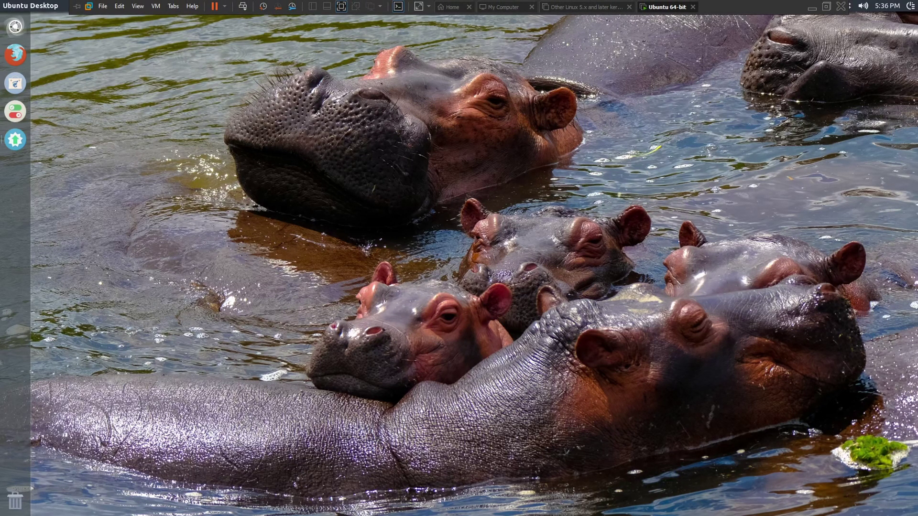
click(847, 6)
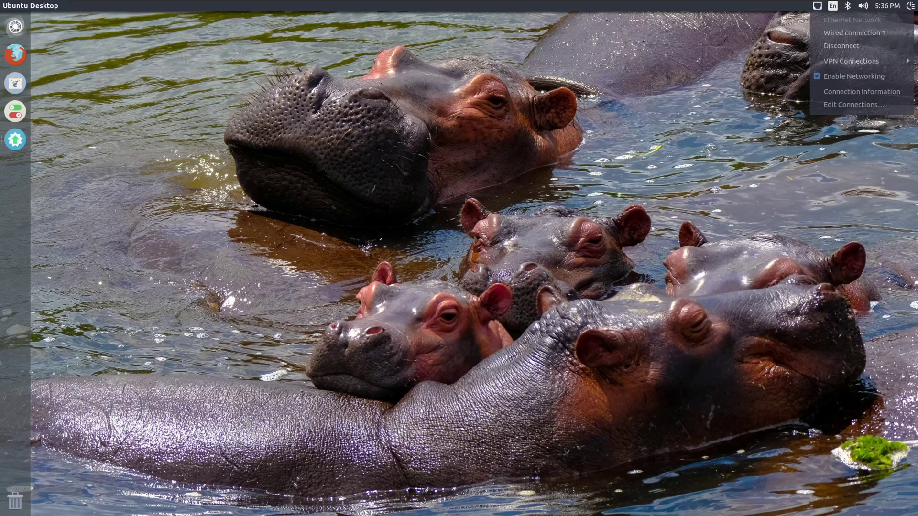
mouse_move(863, 6)
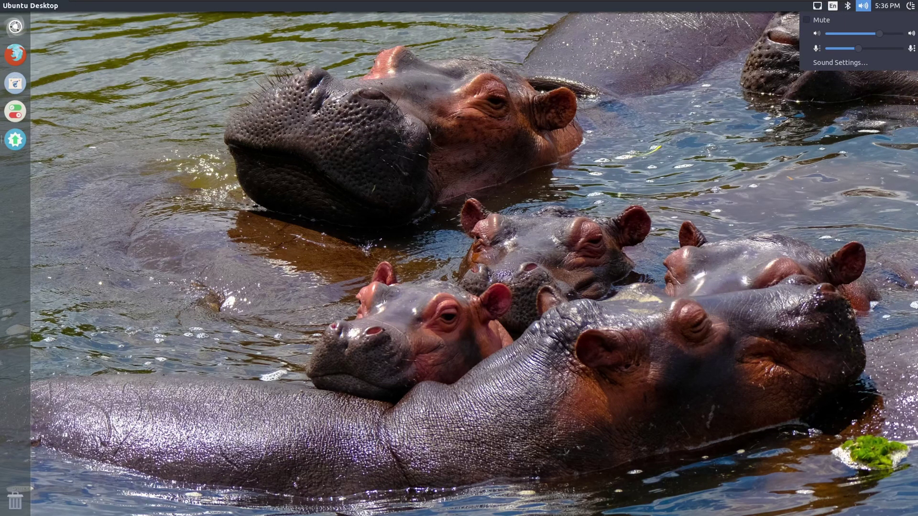
key(Right)
key(Right)
key(Right)
key(Right)
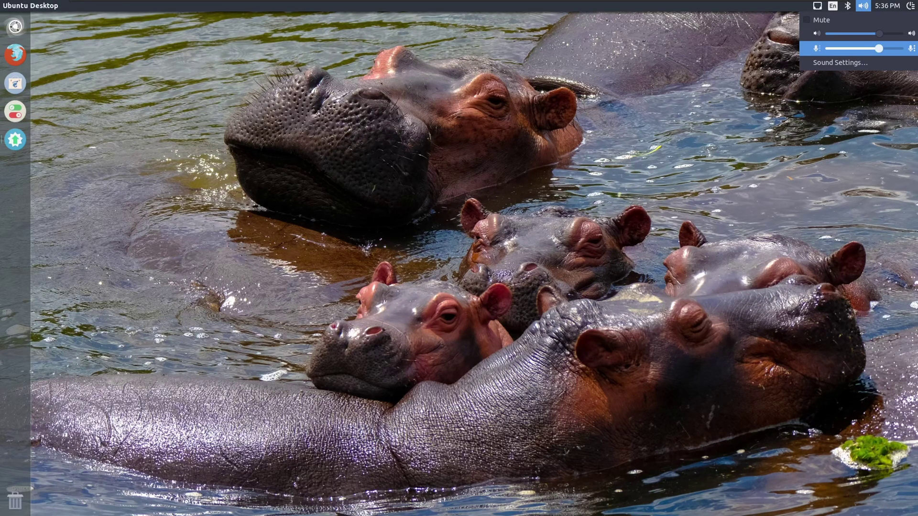
key(Down)
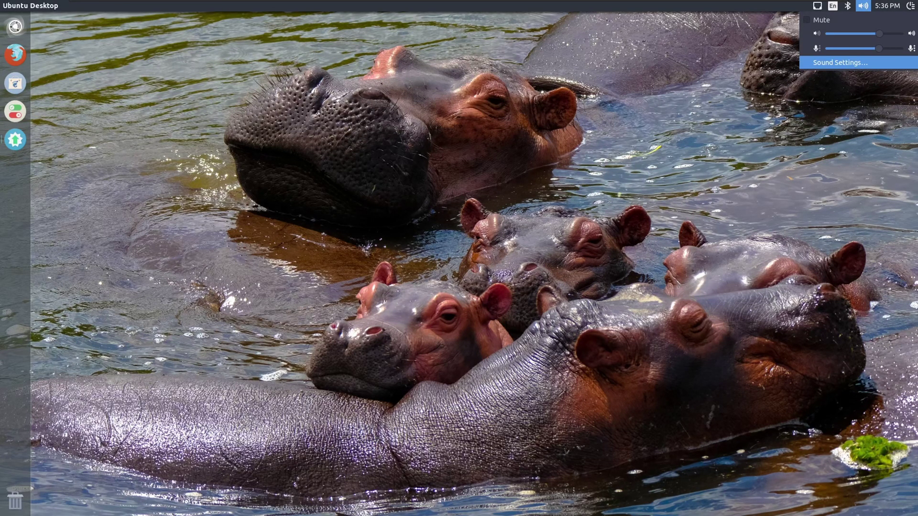
key(Return)
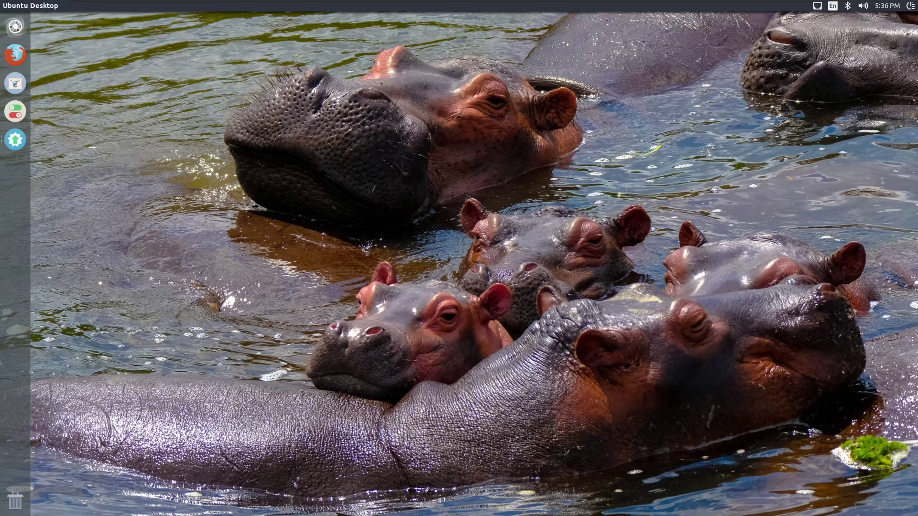